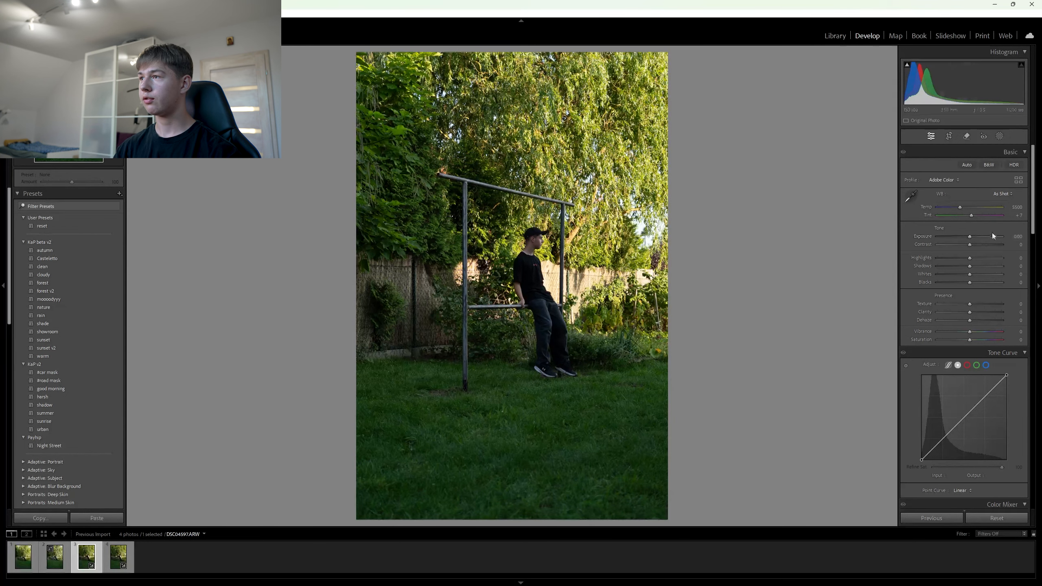
Set exposure to +0.20, contrast +3, highlights −58, shadows +70, whites +15 and blacks −14, and compare the photo with its original
drag(1016, 239, 1021, 239)
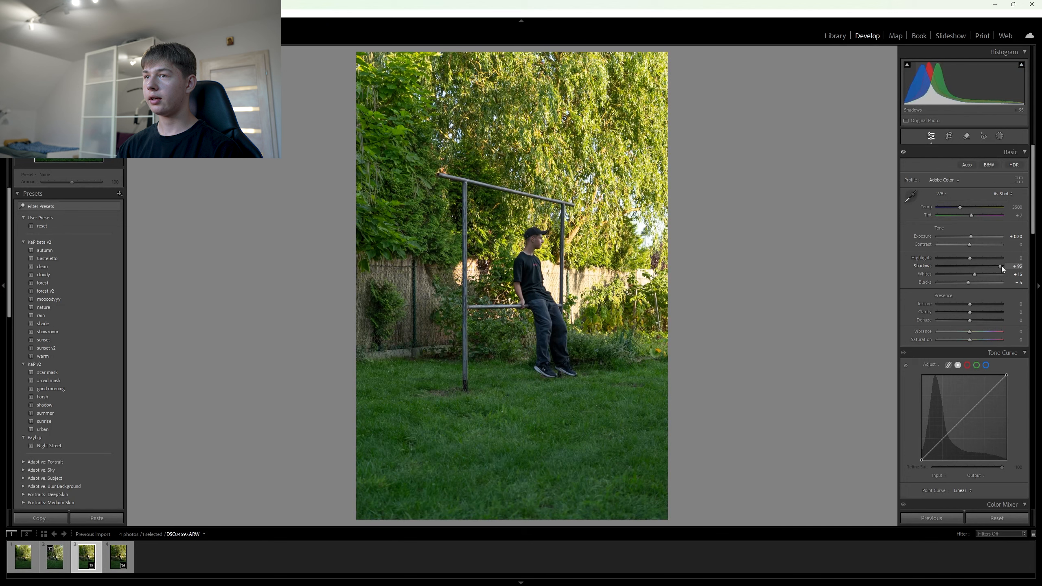
drag(1002, 266, 950, 254)
key(backslash)
key(backslash)
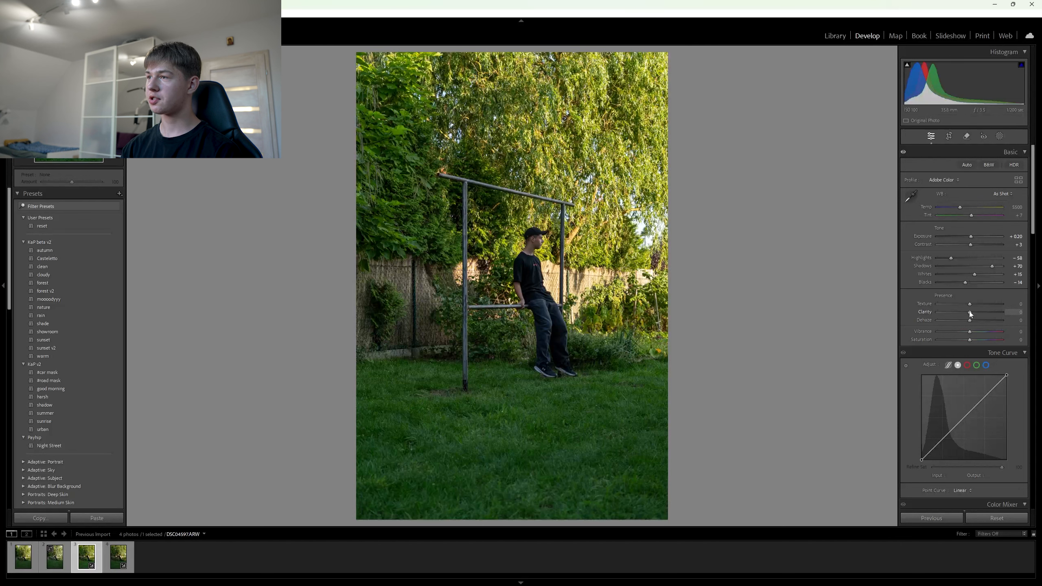
Set clarity to +5, keep dehaze at 0, and set vibrance to +13 and saturation to −14
drag(970, 312, 976, 314)
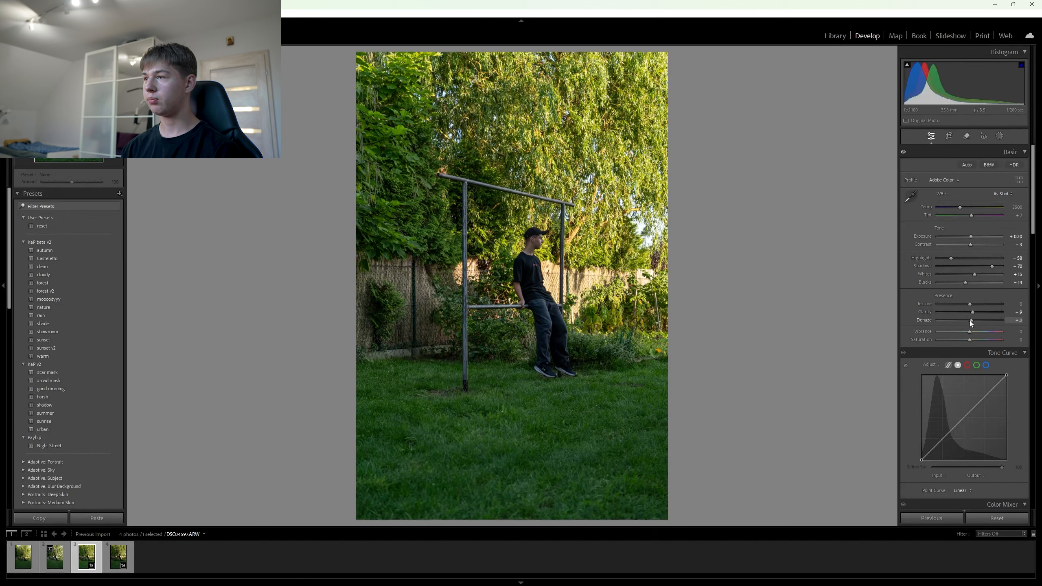
drag(970, 323, 972, 314)
double_click(970, 321)
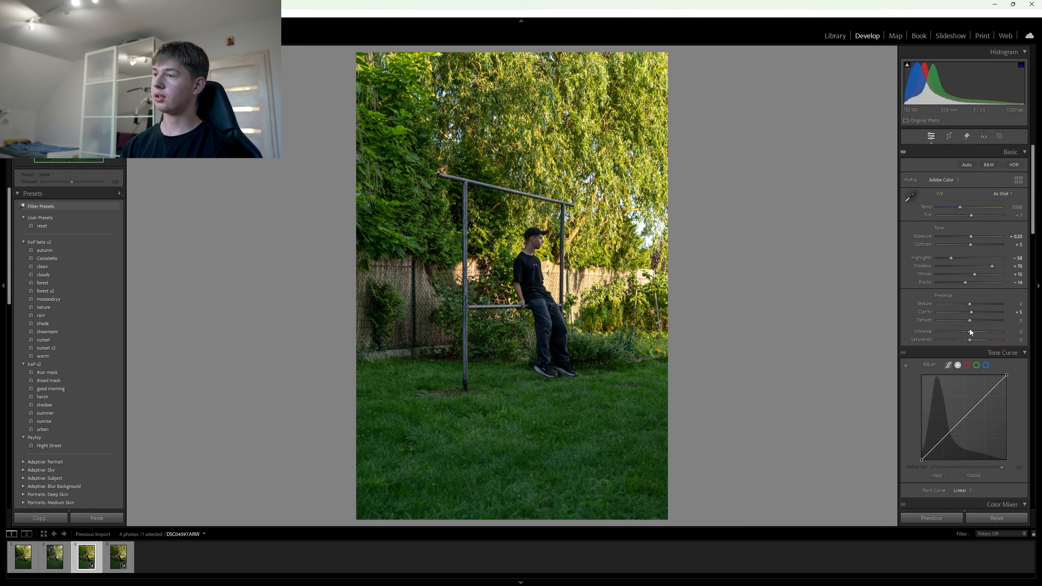
mouse_move(973, 331)
mouse_down()
mouse_move(998, 329)
mouse_move(970, 331)
mouse_up()
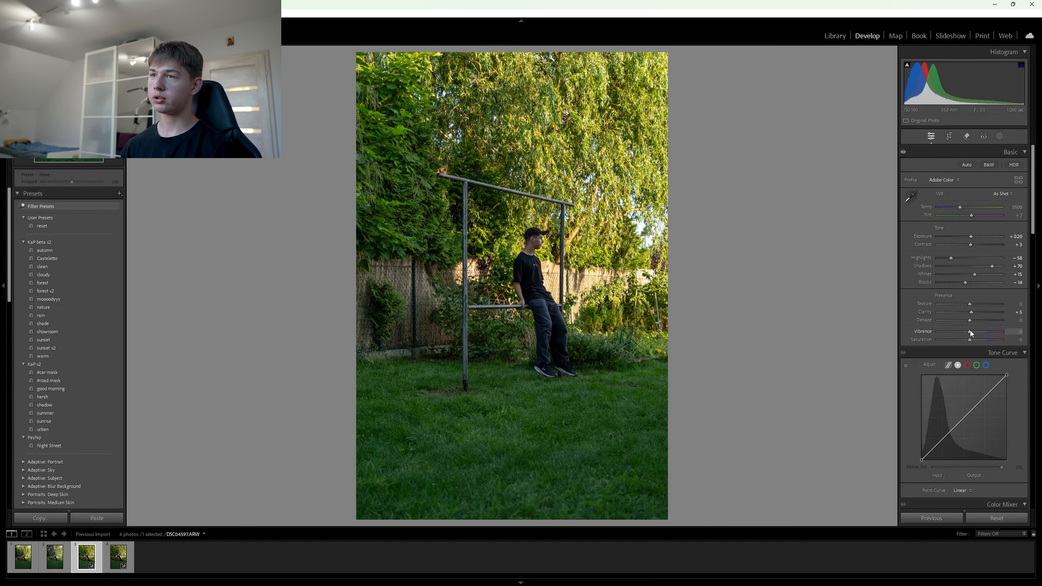
mouse_move(972, 332)
mouse_down()
mouse_move(964, 339)
mouse_move(975, 333)
mouse_up()
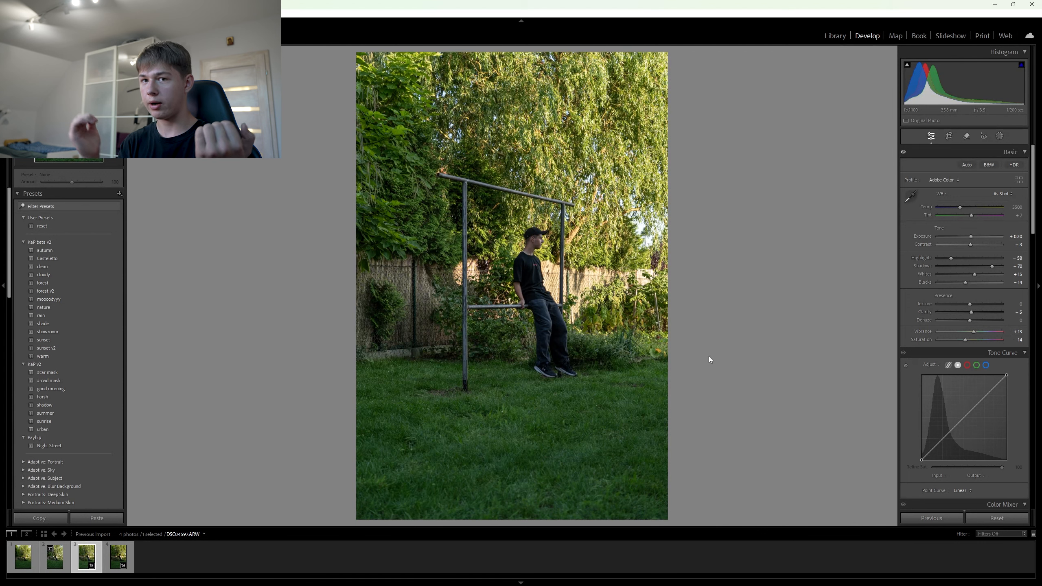
In the Color Mixer, set green hue to −17 and saturation +50, lower green luminance, and set yellow hue to −19 and saturation −10
scroll(969, 368, down, 5)
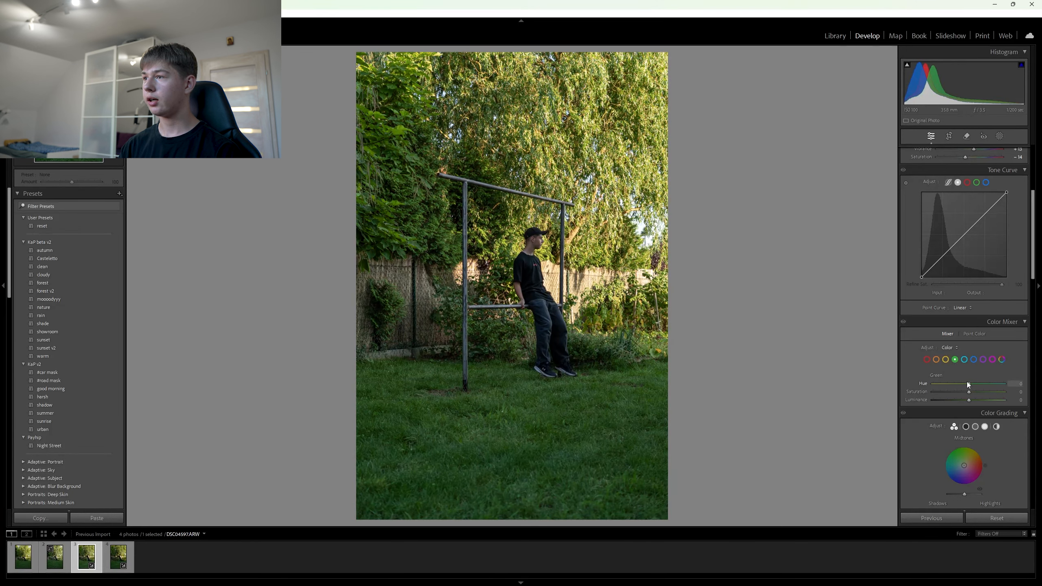
drag(963, 382, 984, 389)
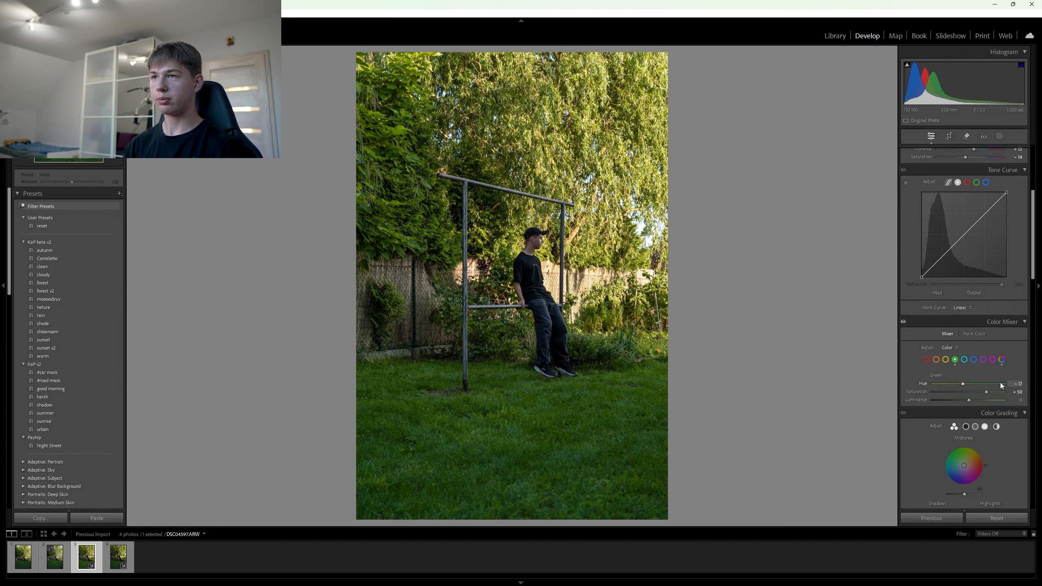
drag(970, 403, 965, 400)
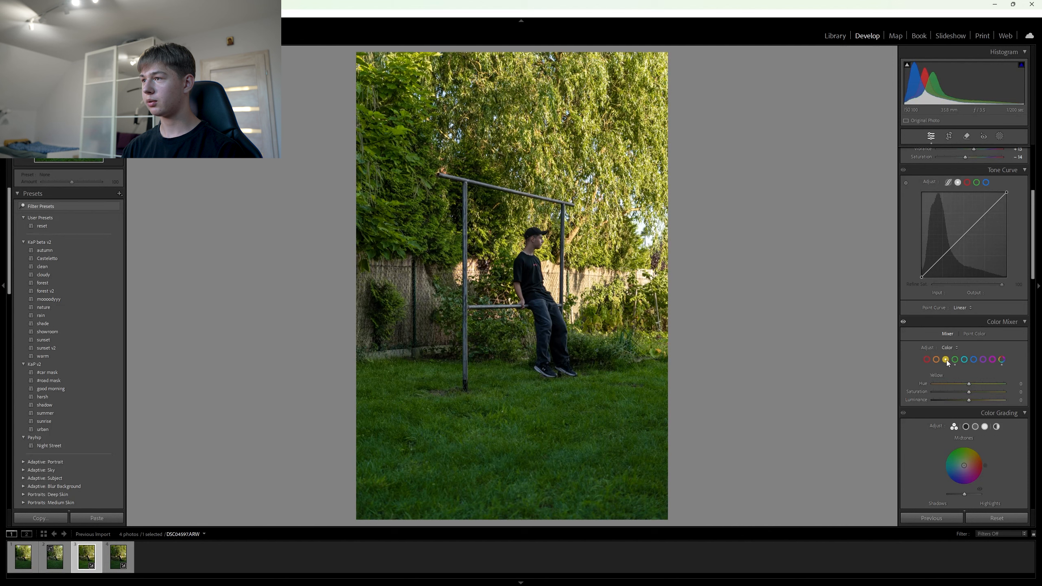
mouse_move(969, 384)
mouse_down()
mouse_move(994, 392)
mouse_move(966, 390)
mouse_move(981, 400)
mouse_move(969, 399)
mouse_up()
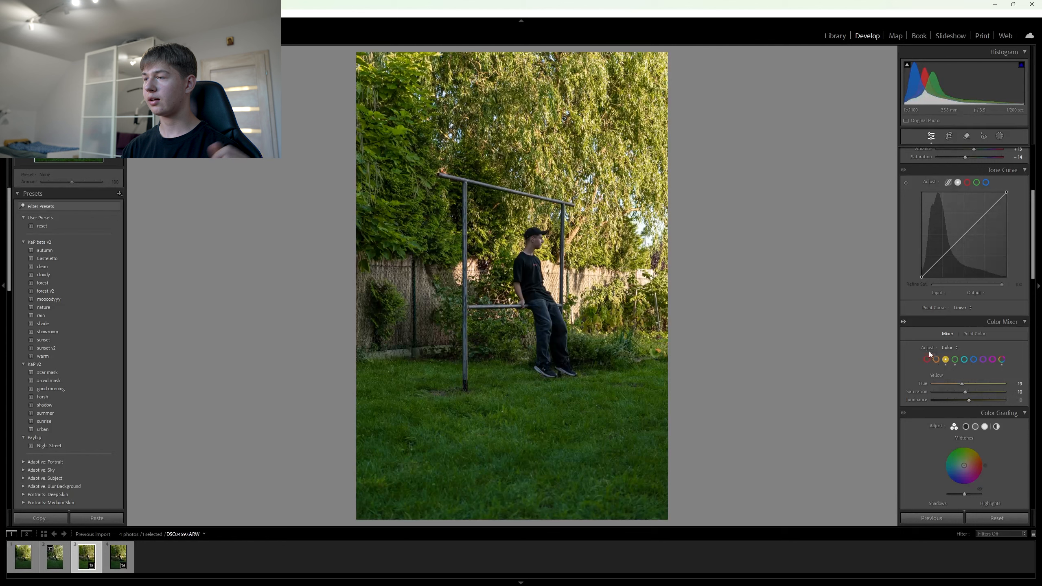
Set orange saturation to −13 and luminance +22, checking the skin up close, and set blue hue +7, saturation +13 and luminance +27
click(935, 360)
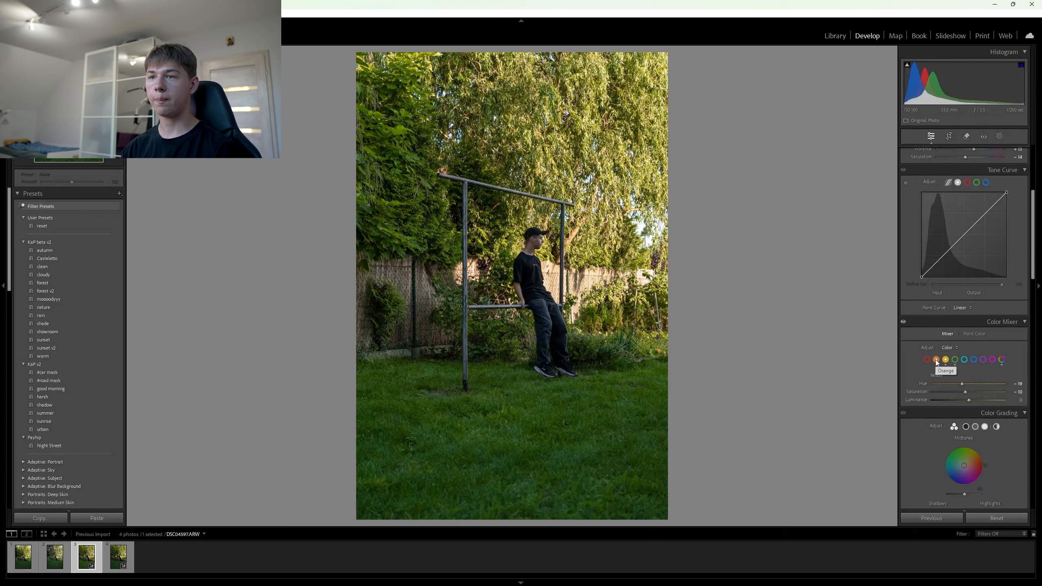
mouse_move(957, 383)
mouse_down()
mouse_move(1008, 384)
mouse_move(962, 385)
mouse_up()
double_click(976, 385)
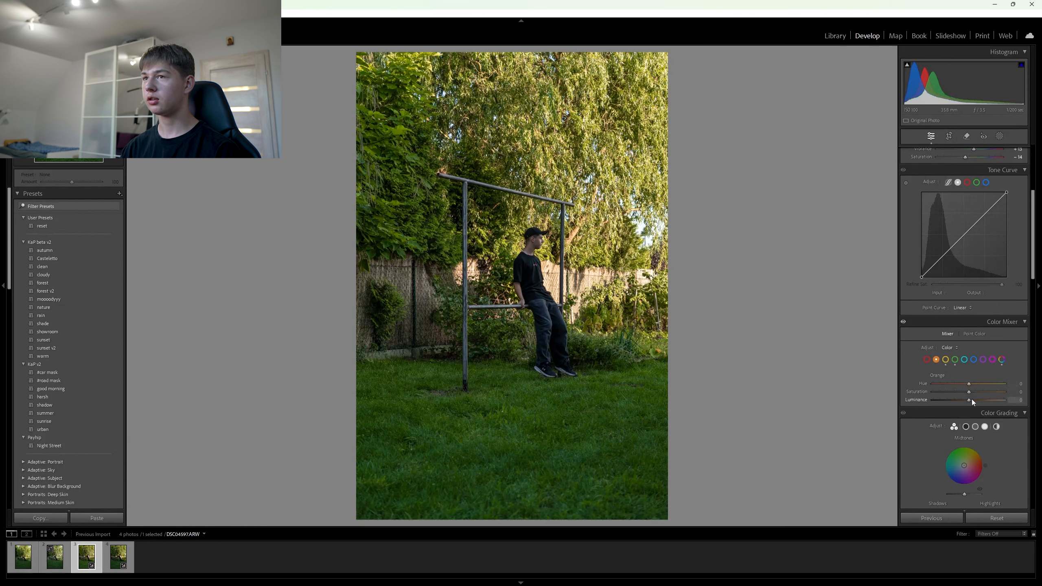
drag(971, 400, 964, 390)
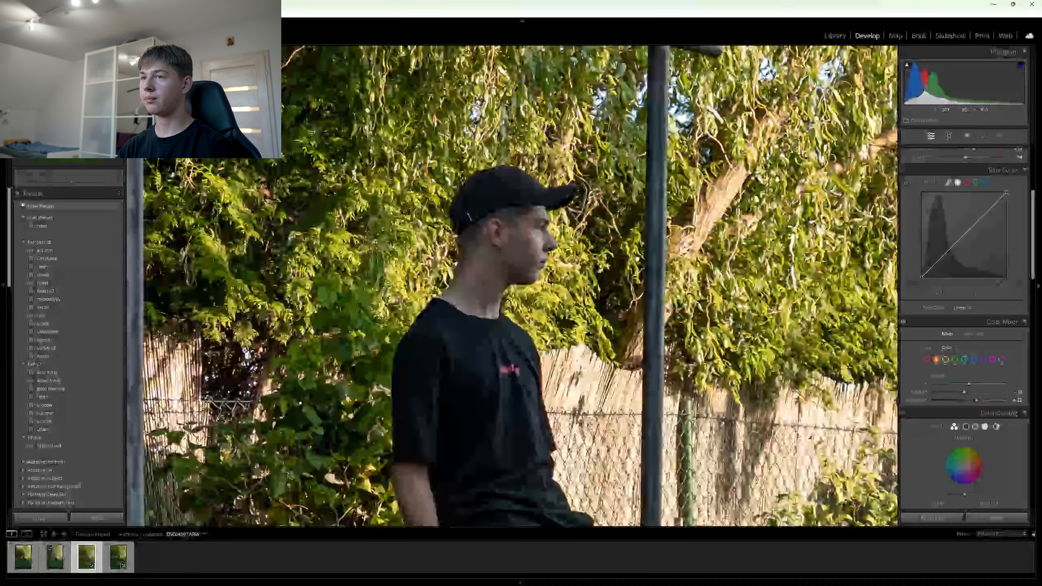
click(538, 246)
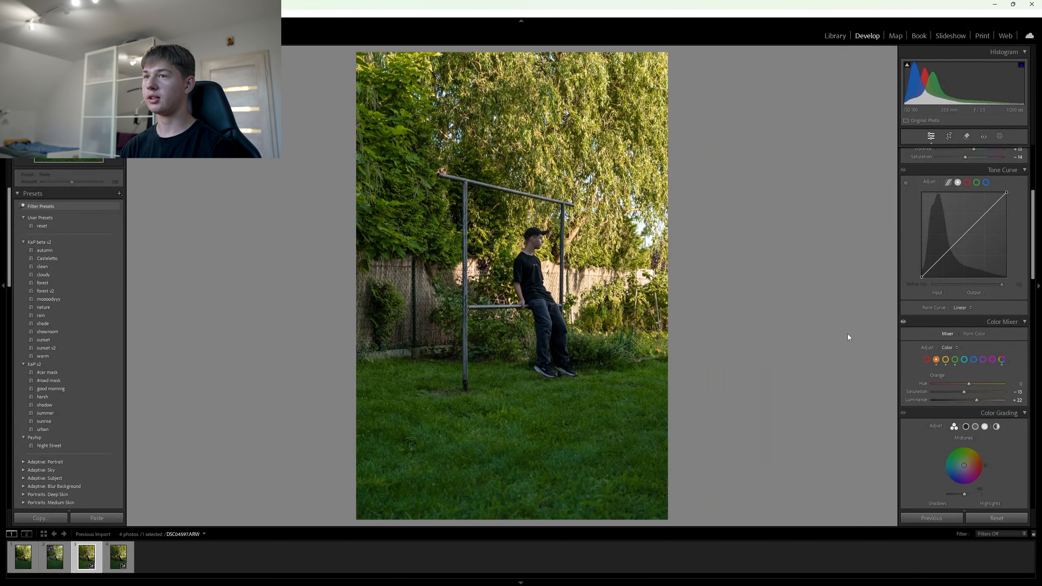
click(974, 359)
Tint the shadows blue in Color Grading with hue 243 and saturation 14, and adjust their luminance
scroll(988, 358, down, 3)
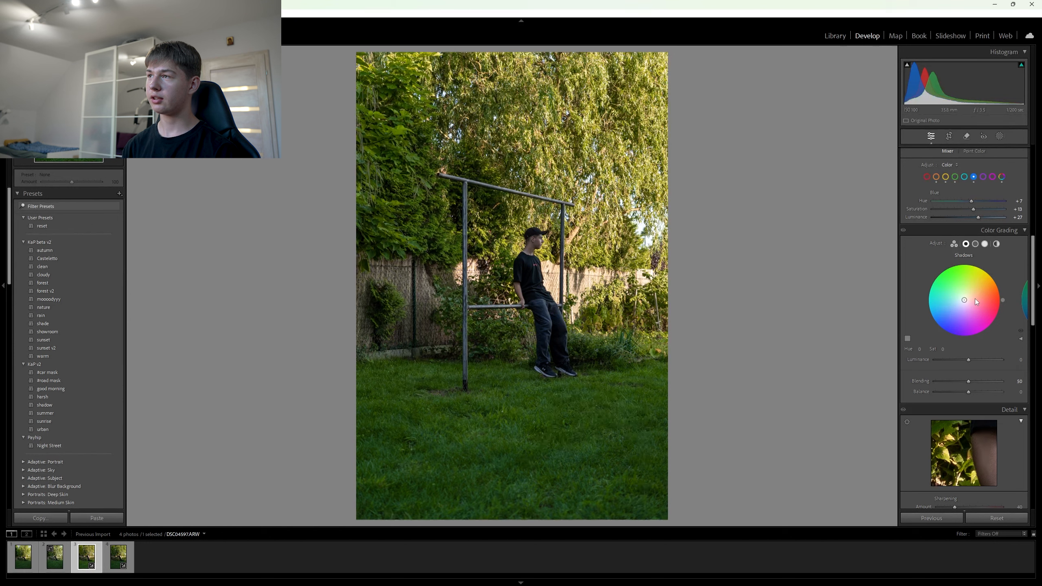
mouse_move(965, 302)
mouse_down()
mouse_move(987, 277)
mouse_move(961, 304)
mouse_up()
drag(968, 360, 965, 359)
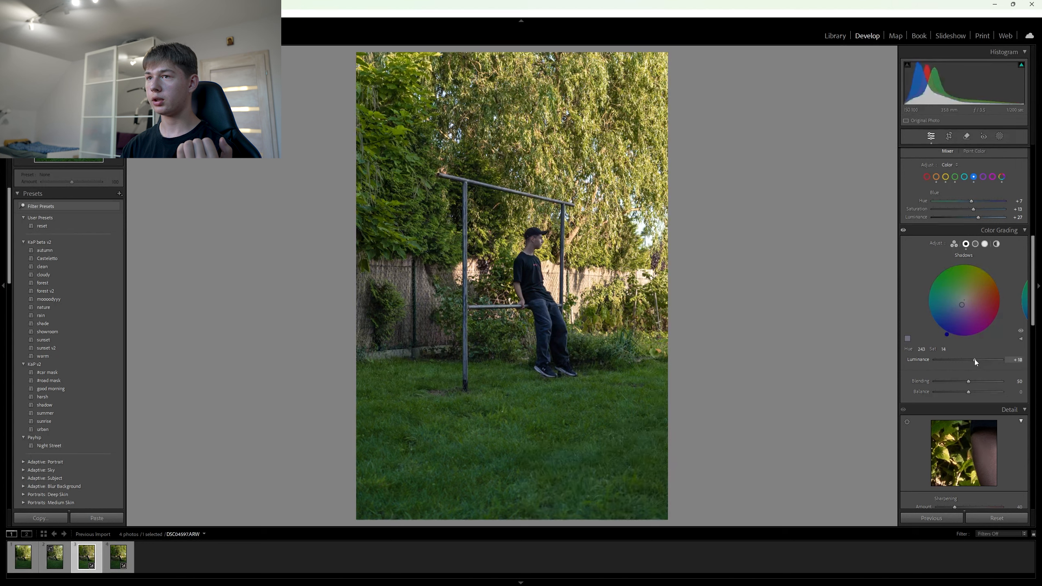
Tint the midtones yellow with hue 54 and saturation 22, and adjust their luminance
click(1017, 301)
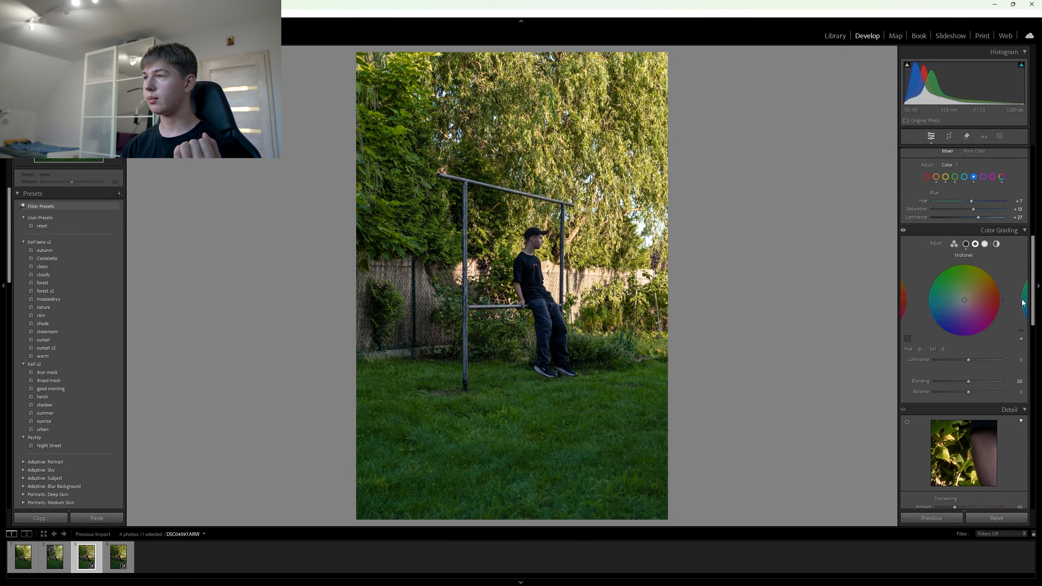
drag(965, 305, 992, 271)
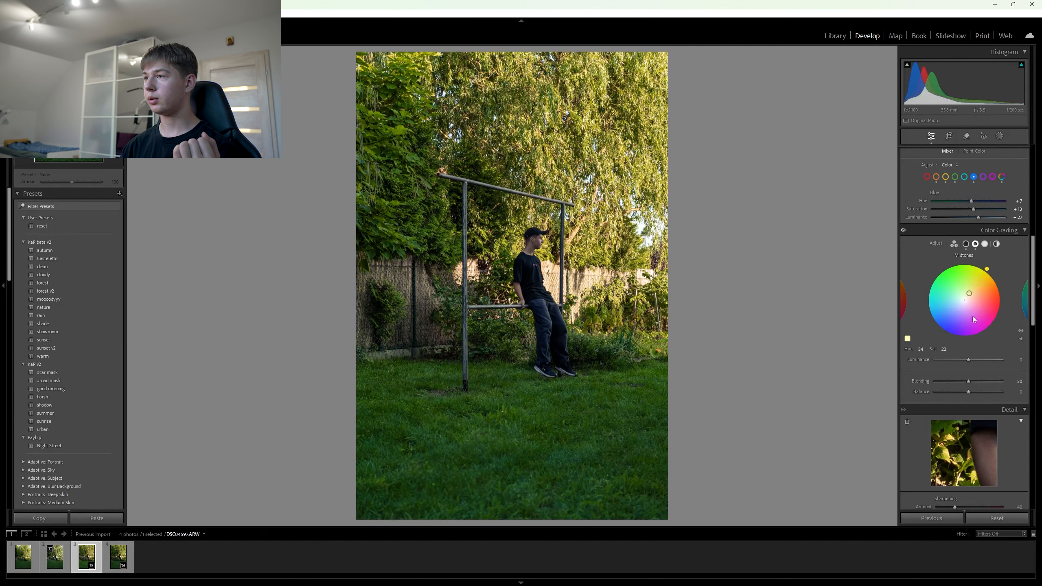
mouse_move(969, 360)
mouse_down()
mouse_move(993, 356)
mouse_move(974, 356)
mouse_up()
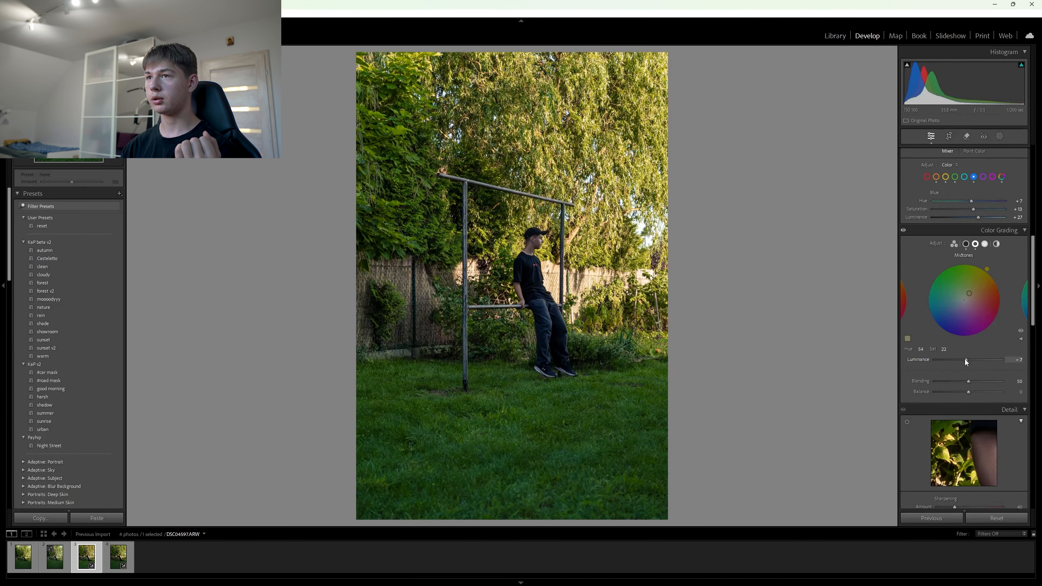
click(1019, 301)
drag(964, 300, 967, 290)
double_click(968, 291)
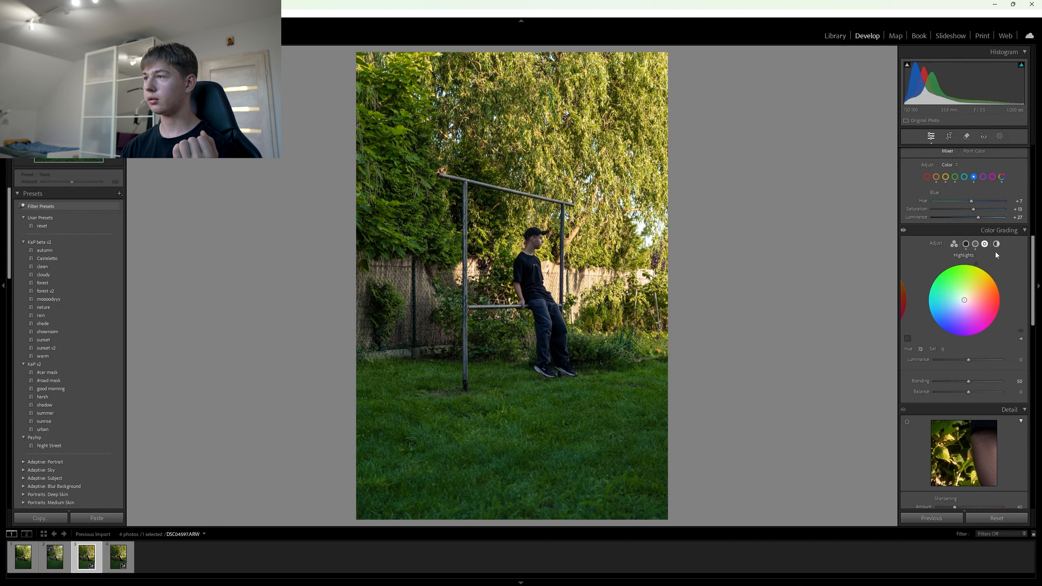
Apply a global warm tint with hue 52, saturation 12 and luminance +18
click(996, 244)
drag(964, 302, 967, 297)
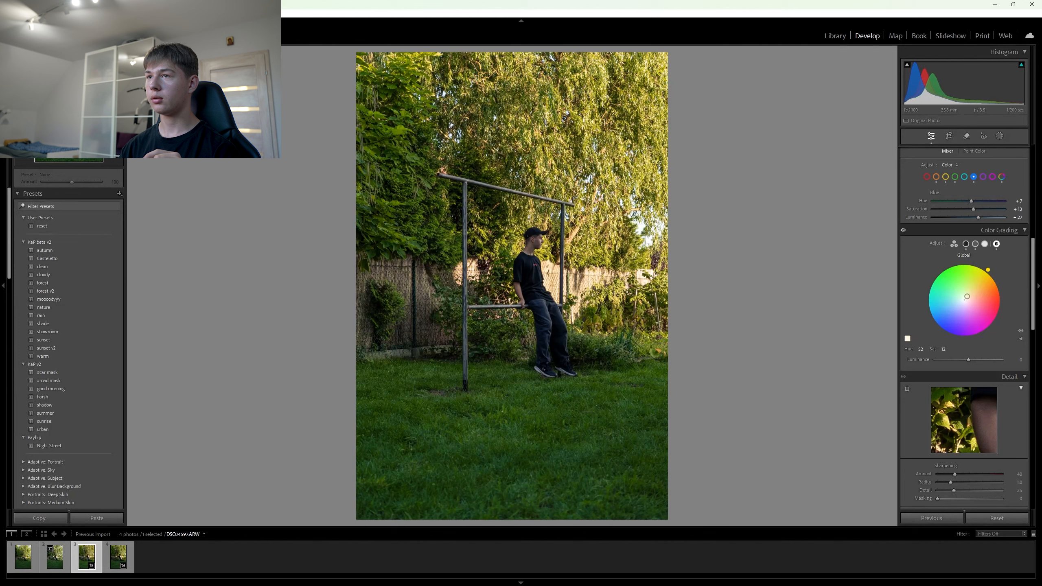
drag(967, 359, 975, 360)
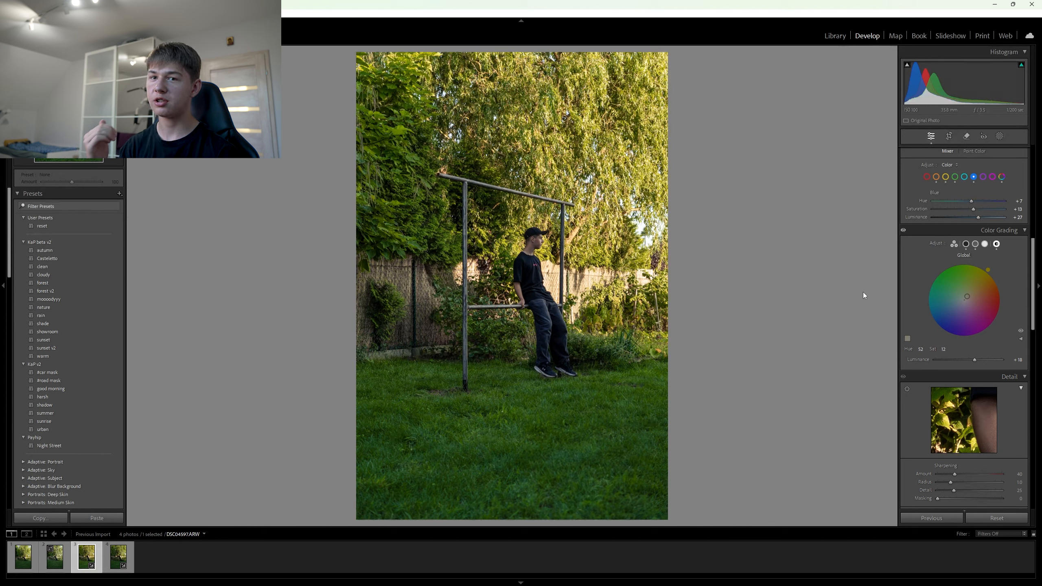
Create a subject mask of the seated person and set its exposure to 0.15 and highlights to 23
scroll(952, 296, up, 10)
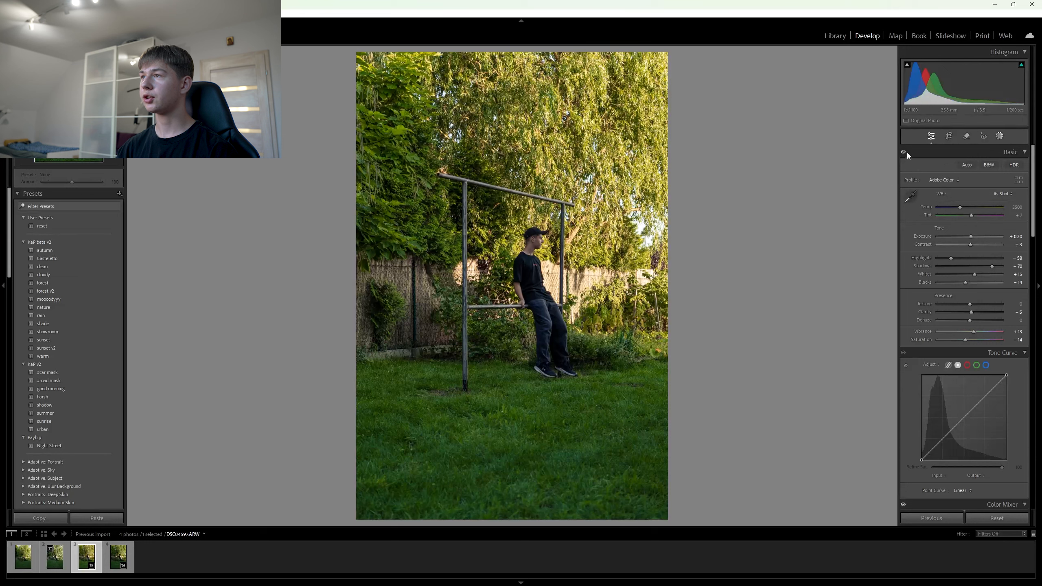
key(shift+w)
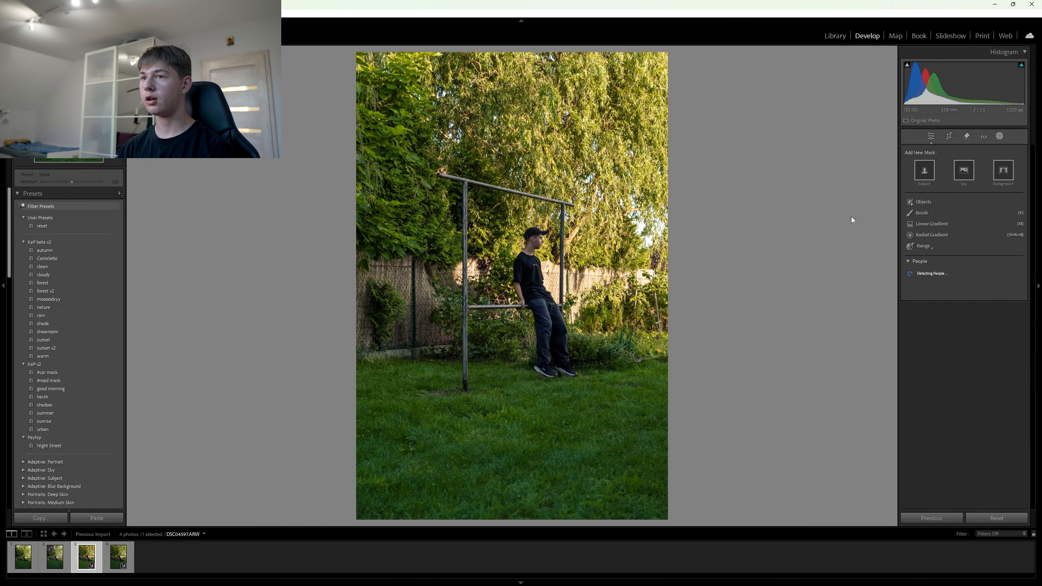
click(925, 170)
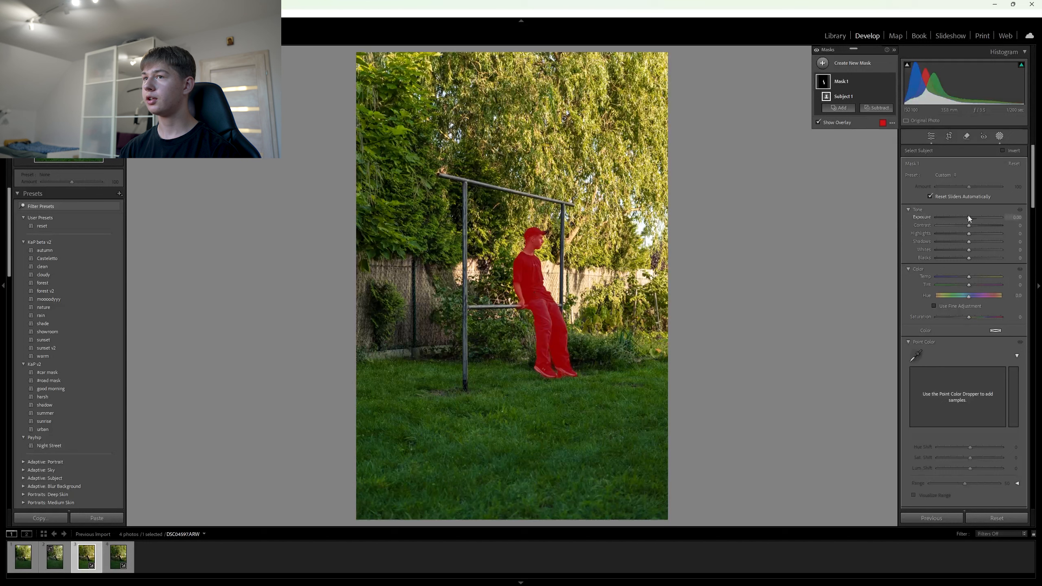
drag(965, 217, 976, 234)
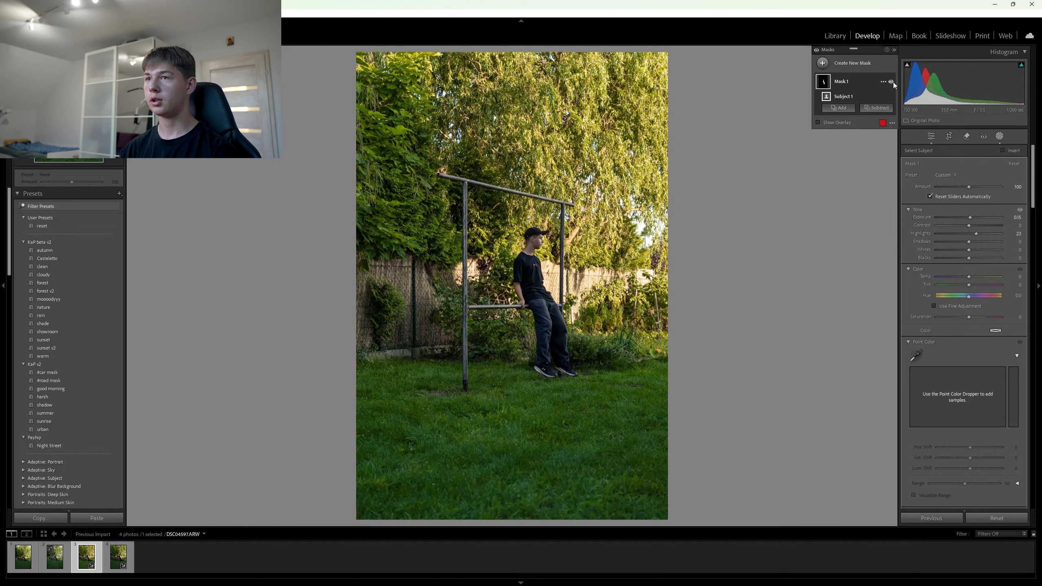
Add a linear gradient mask that covers the grass and fades out upward around the person's head
click(846, 64)
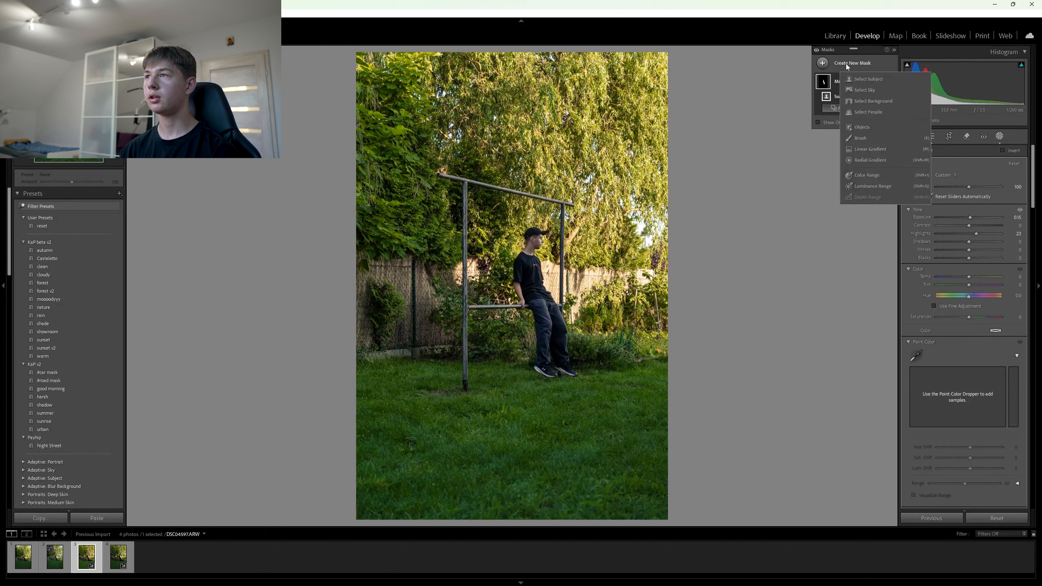
click(868, 153)
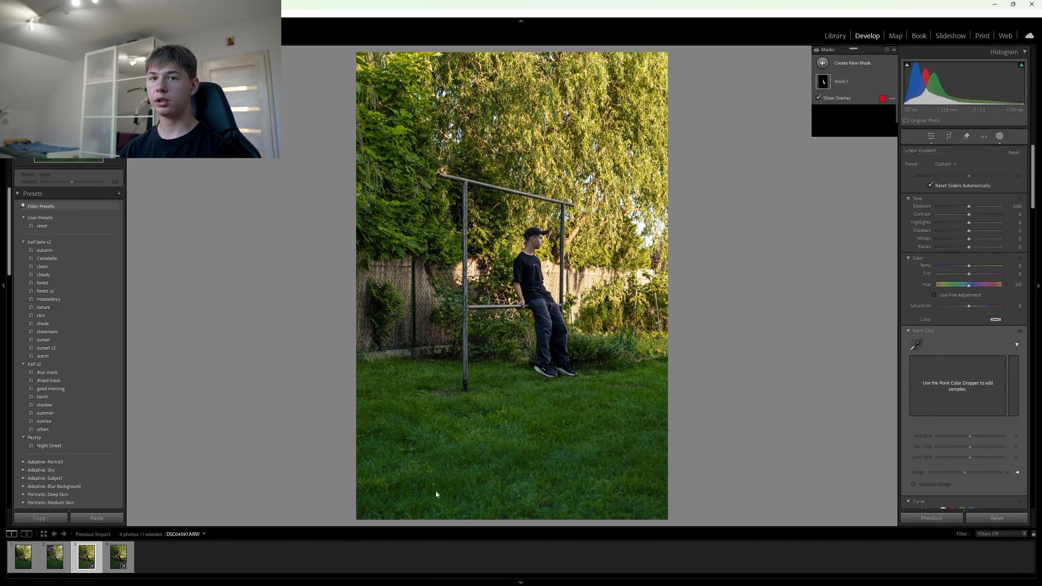
drag(502, 456, 504, 241)
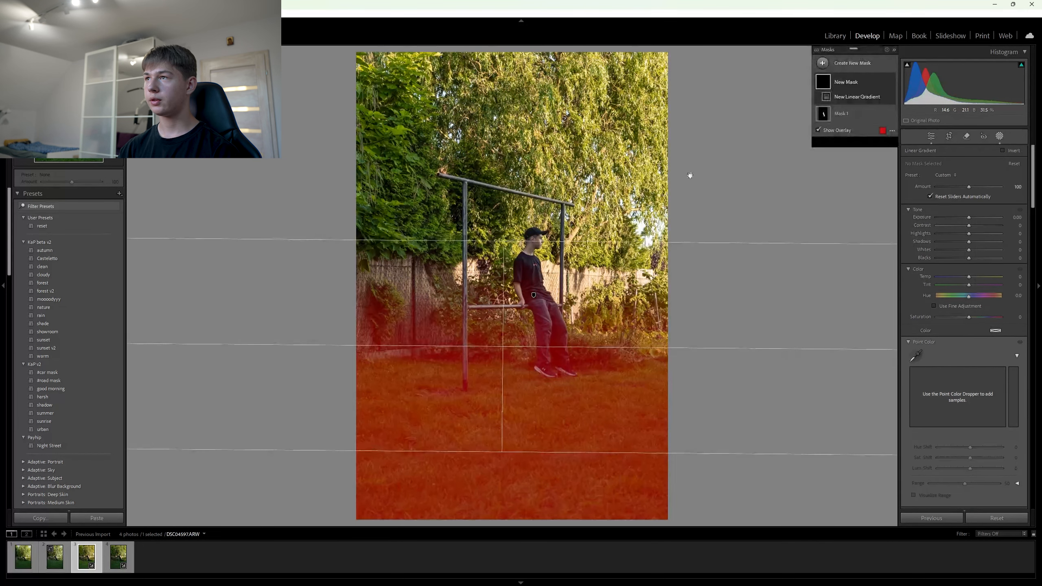
Subtract the subject from the linear gradient mask and set the mask's exposure to −0.20
click(880, 108)
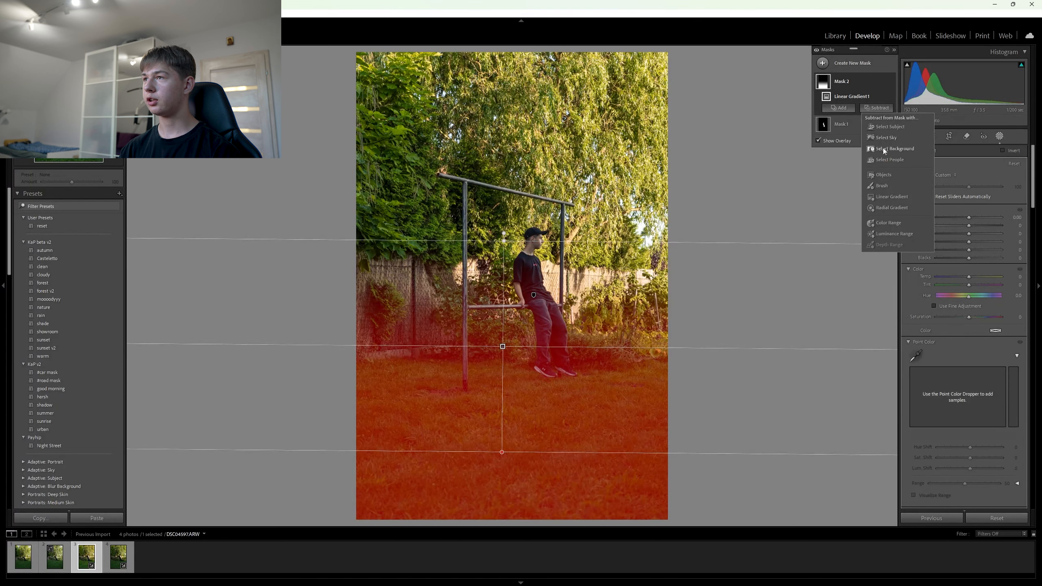
click(889, 126)
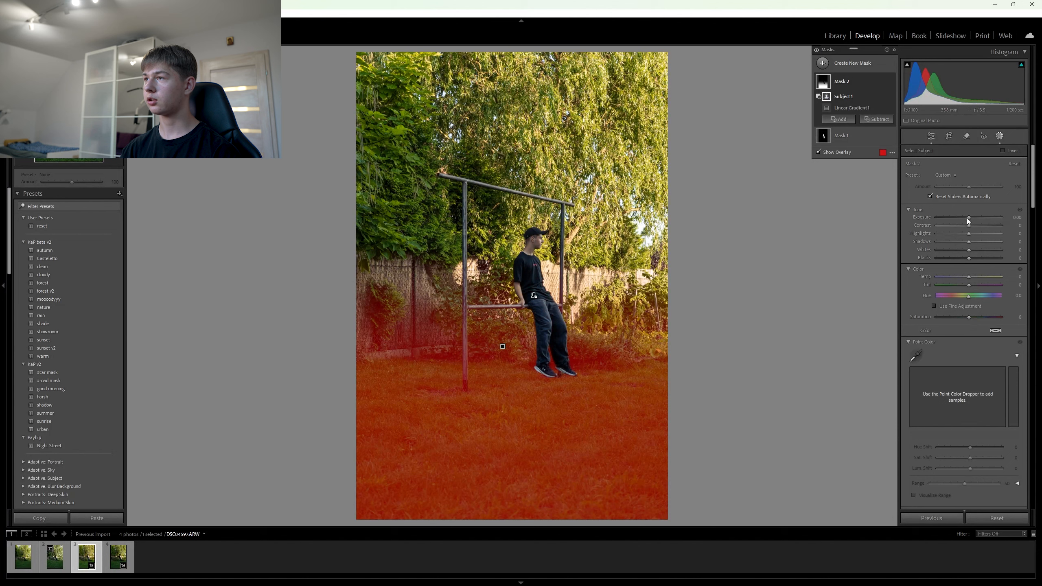
drag(967, 218, 967, 216)
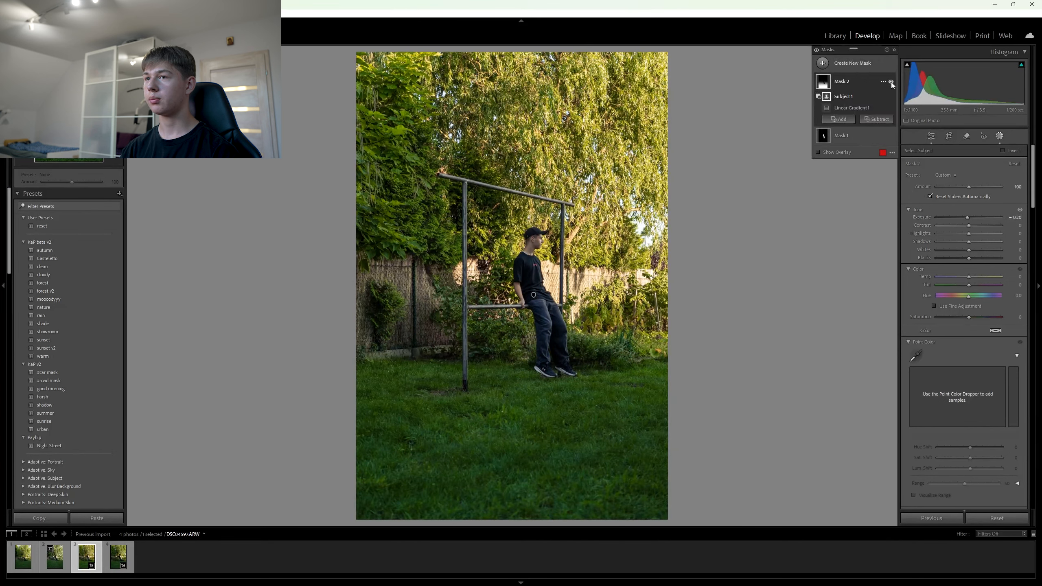
Add a large radial gradient mask centred on the photo's upper-right corner and raise its highlights to 10
click(841, 64)
click(876, 149)
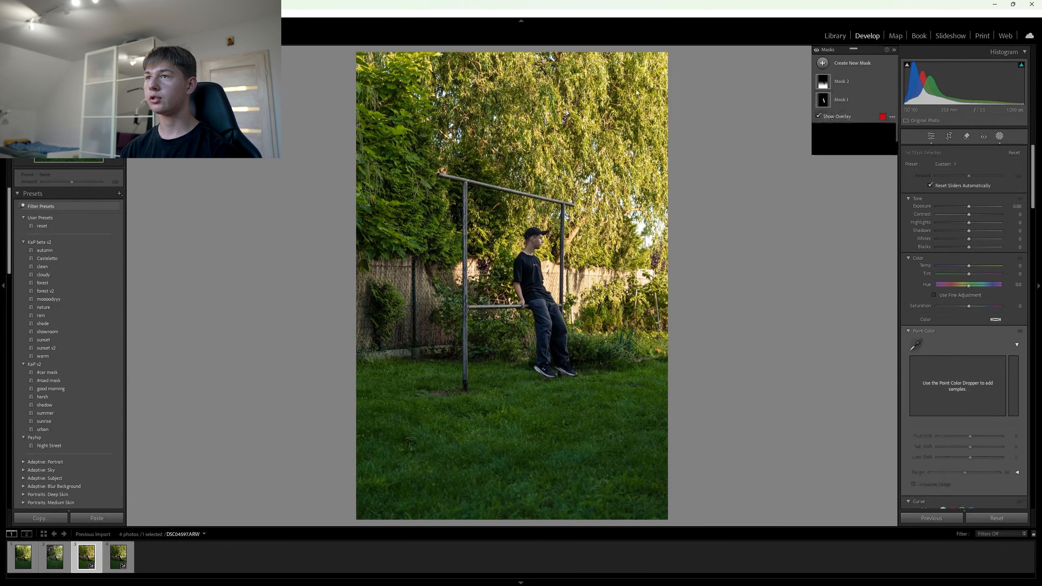
drag(675, 63, 391, 406)
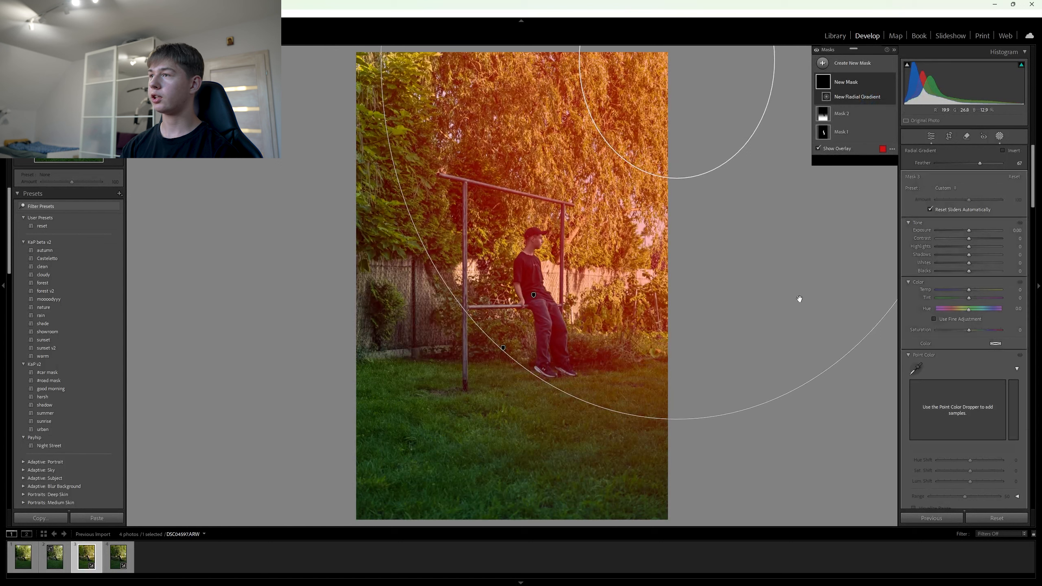
drag(971, 246, 973, 239)
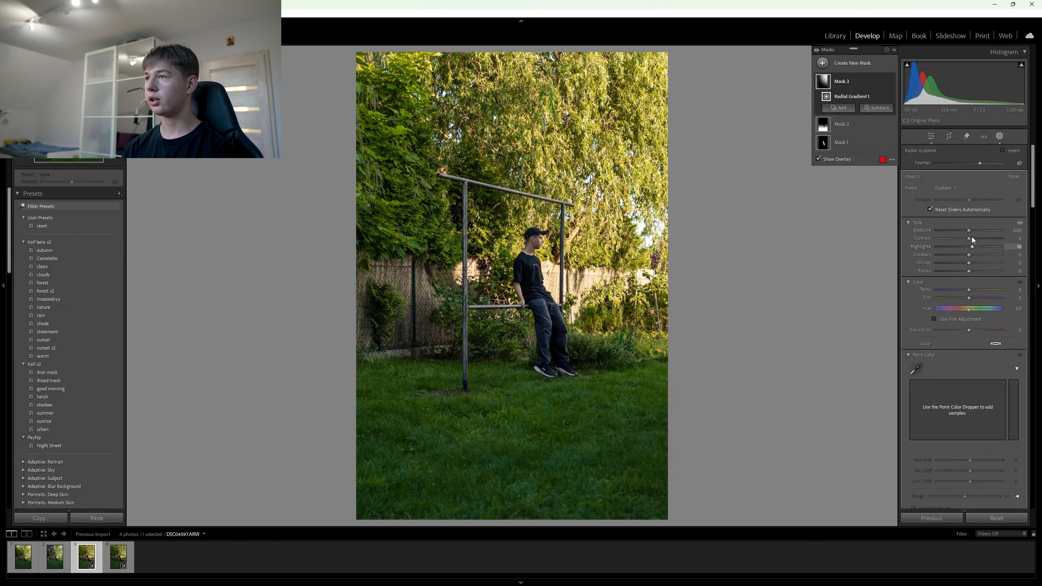
Set the radial gradient mask's dehaze to −14 and compare the photo with that mask hidden and shown
scroll(960, 391, down, 5)
drag(961, 391, 964, 387)
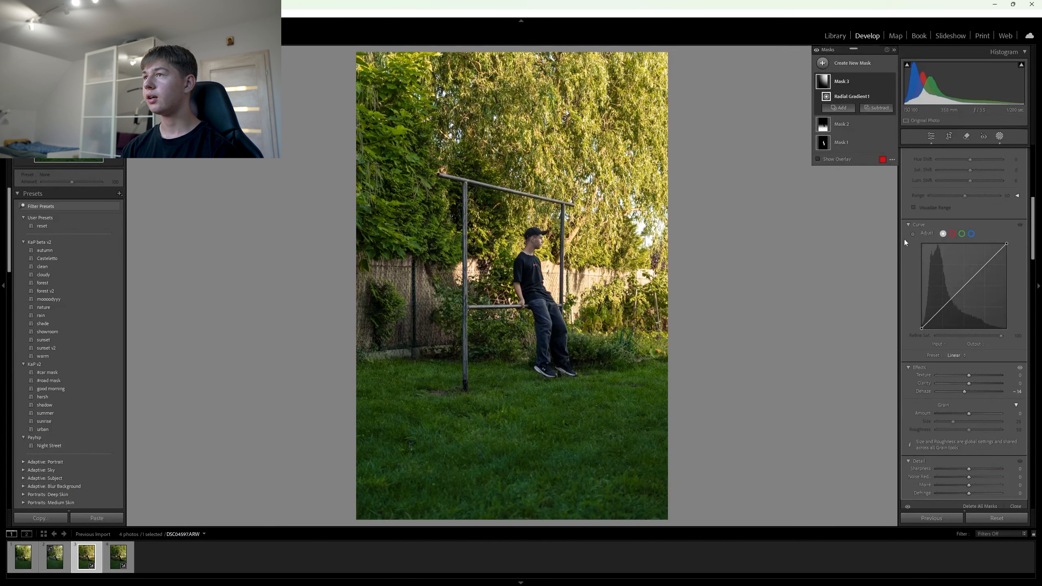
scroll(904, 240, up, 2)
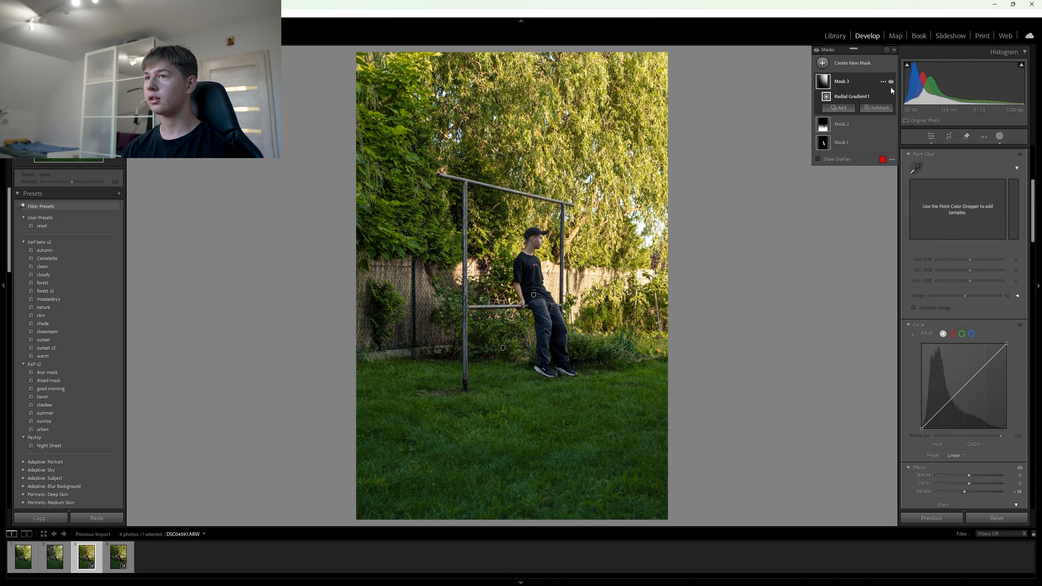
scroll(971, 278, up, 4)
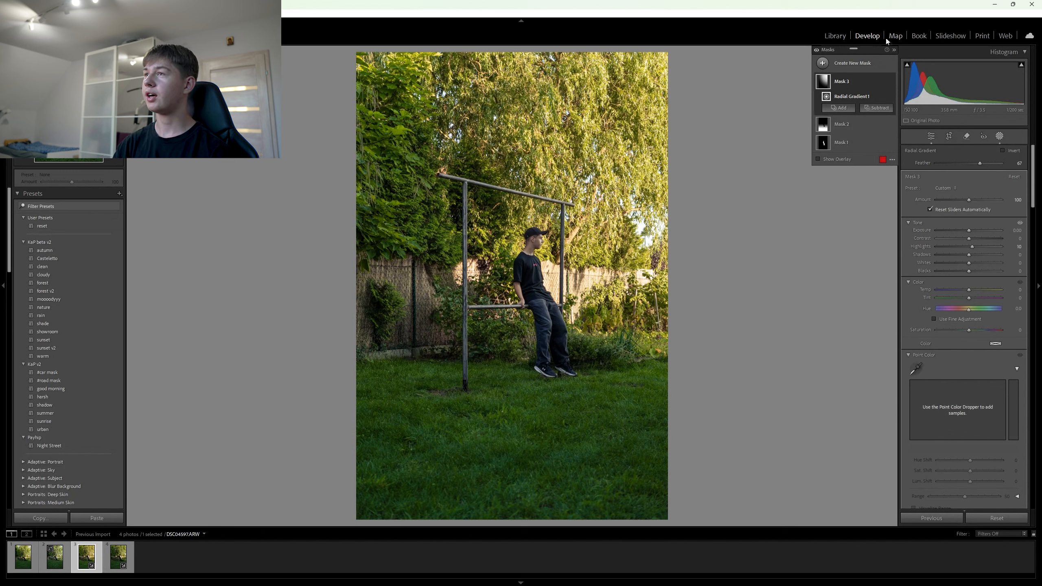
click(891, 81)
click(891, 81)
click(891, 81)
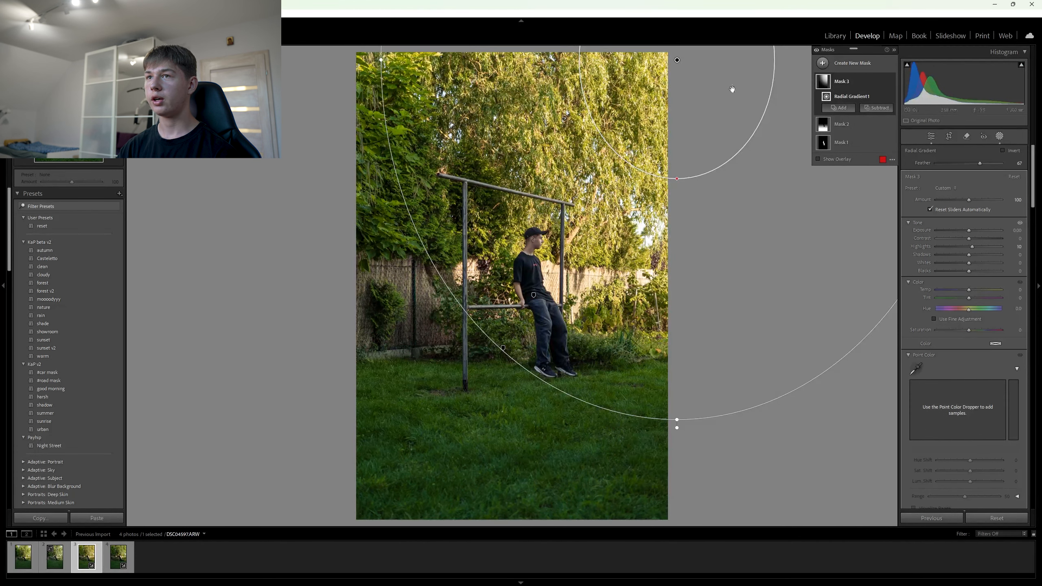
Add another radial gradient mask centred on the seated person and adjust its tone settings
click(822, 62)
click(877, 166)
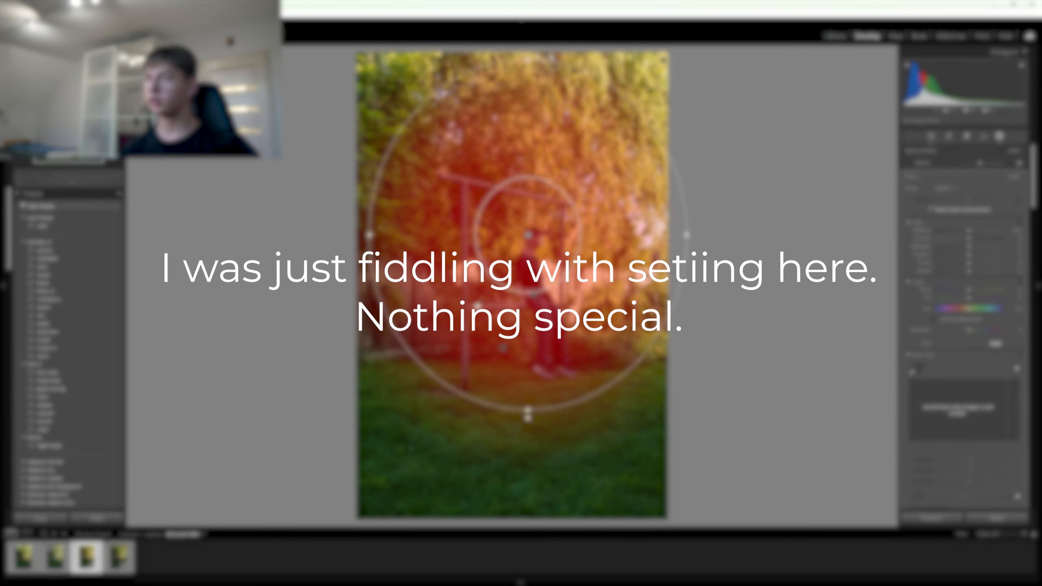
drag(527, 230, 521, 264)
drag(969, 230, 969, 232)
drag(969, 247, 971, 254)
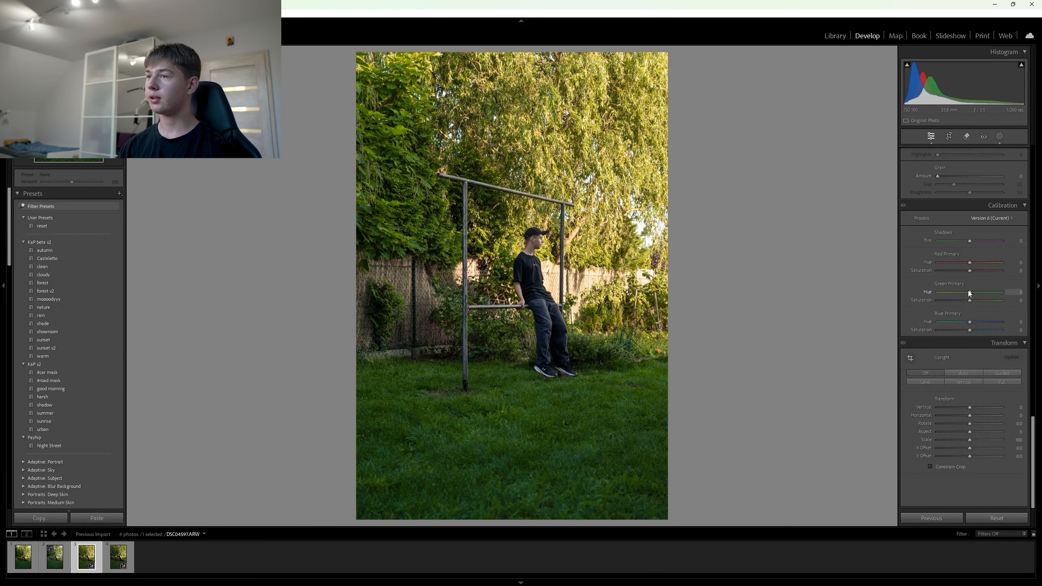
Try negative calibration hues for the blue, green and red primaries, taking the blue primary hue down to −100
drag(969, 292, 956, 323)
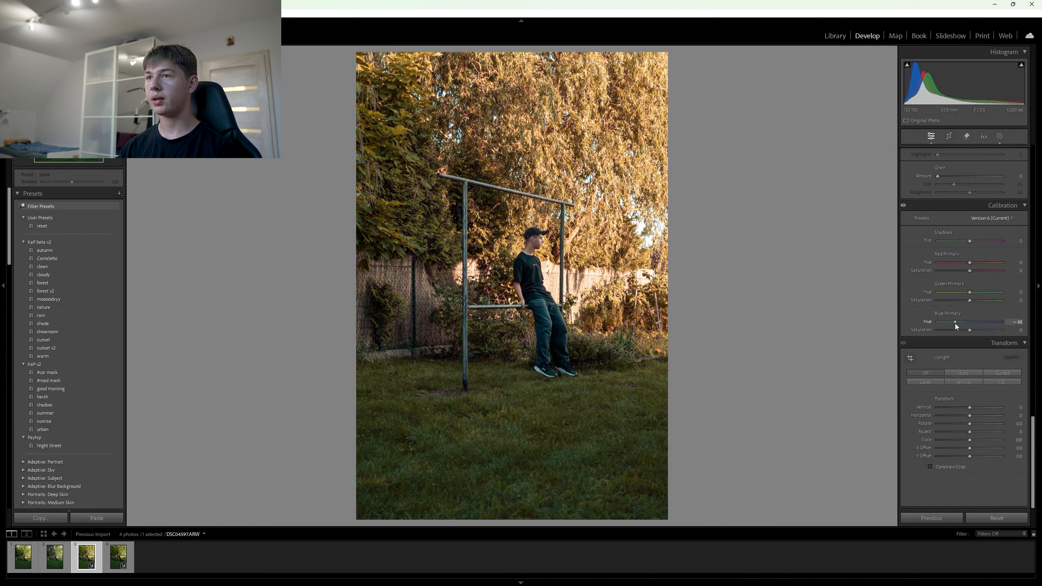
double_click(931, 322)
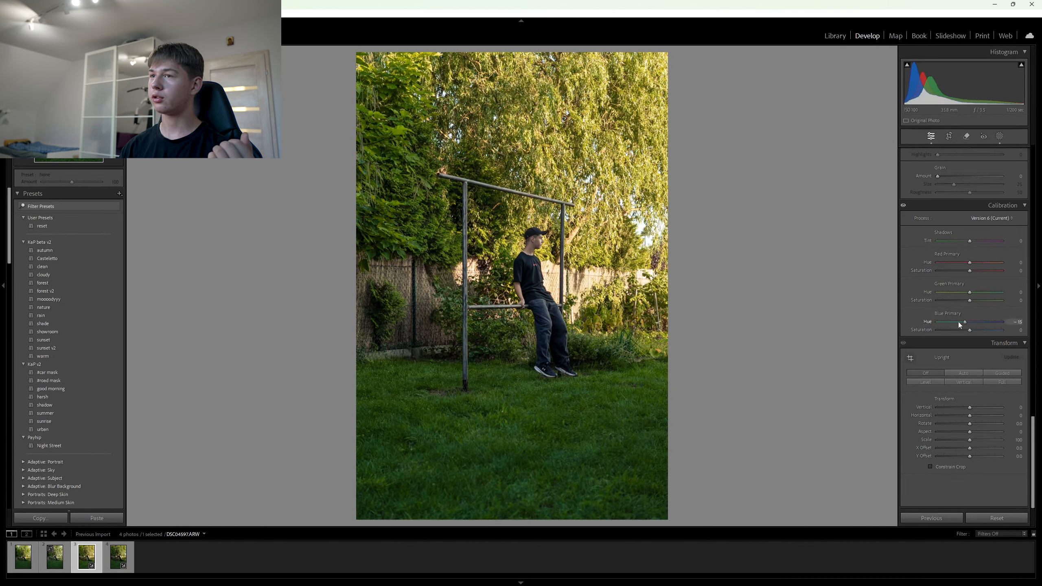
drag(965, 322, 898, 328)
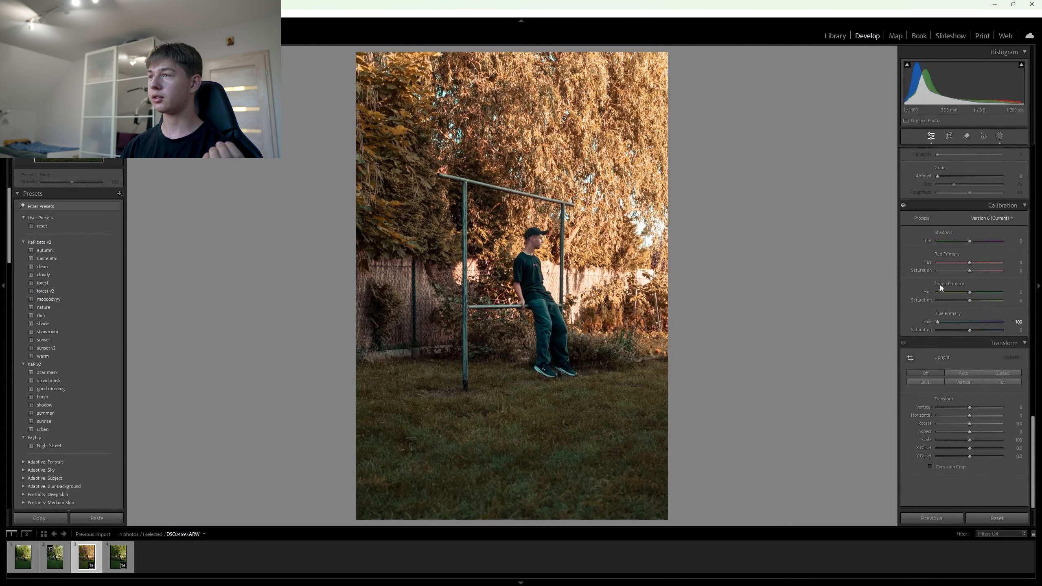
drag(968, 291, 891, 291)
drag(969, 262, 881, 269)
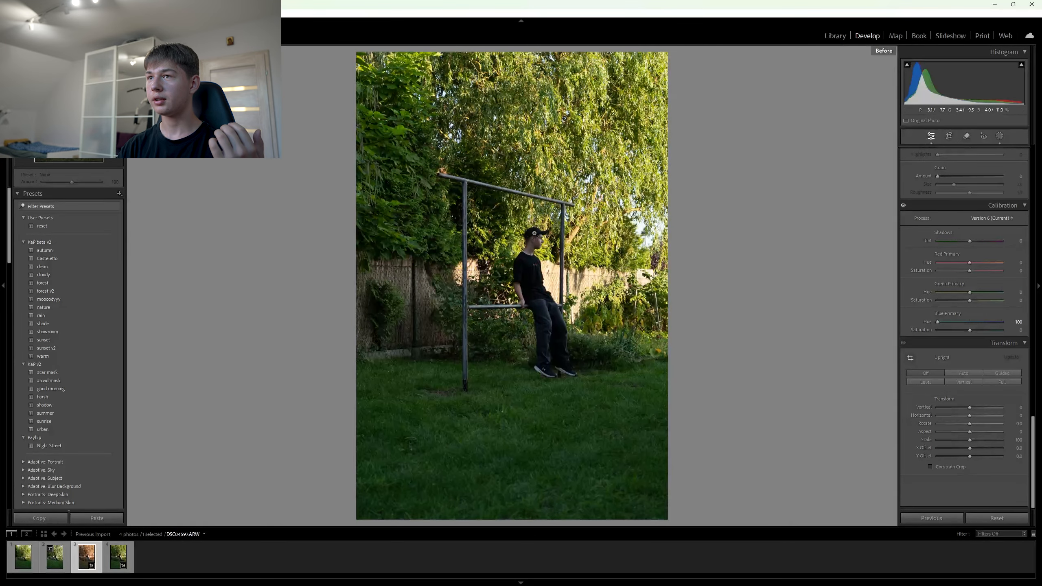
Compare with the unedited photo, try a positive blue primary hue in the calibration, and reset it to 0
key(backslash)
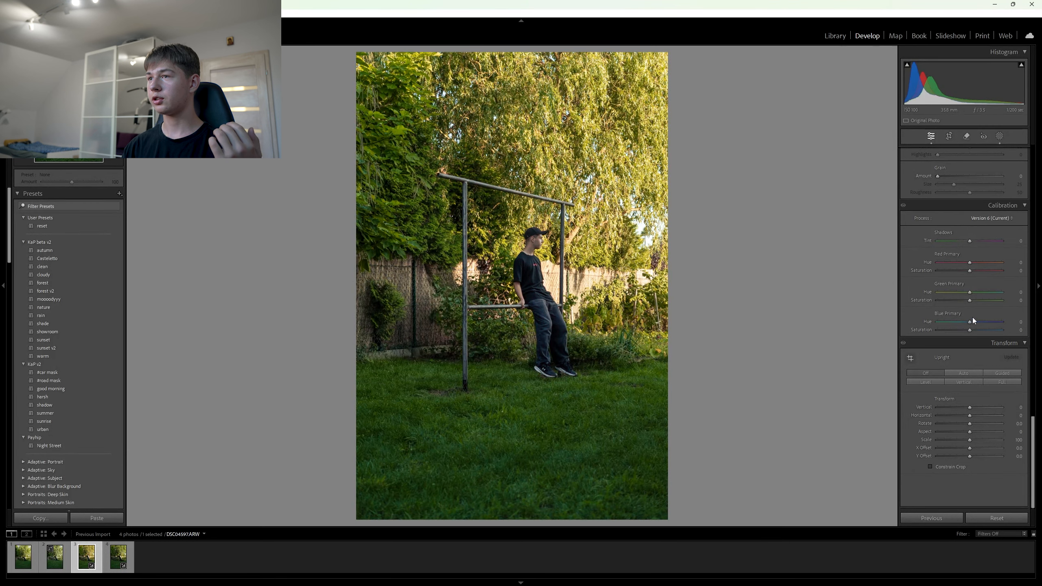
mouse_move(971, 321)
mouse_down()
mouse_move(917, 316)
mouse_move(981, 320)
mouse_up()
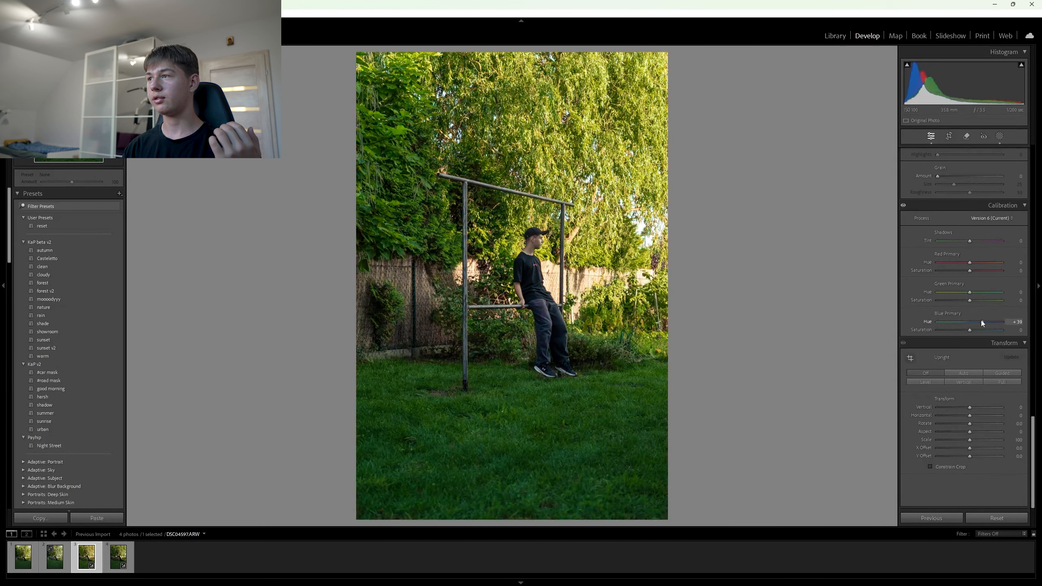
double_click(974, 322)
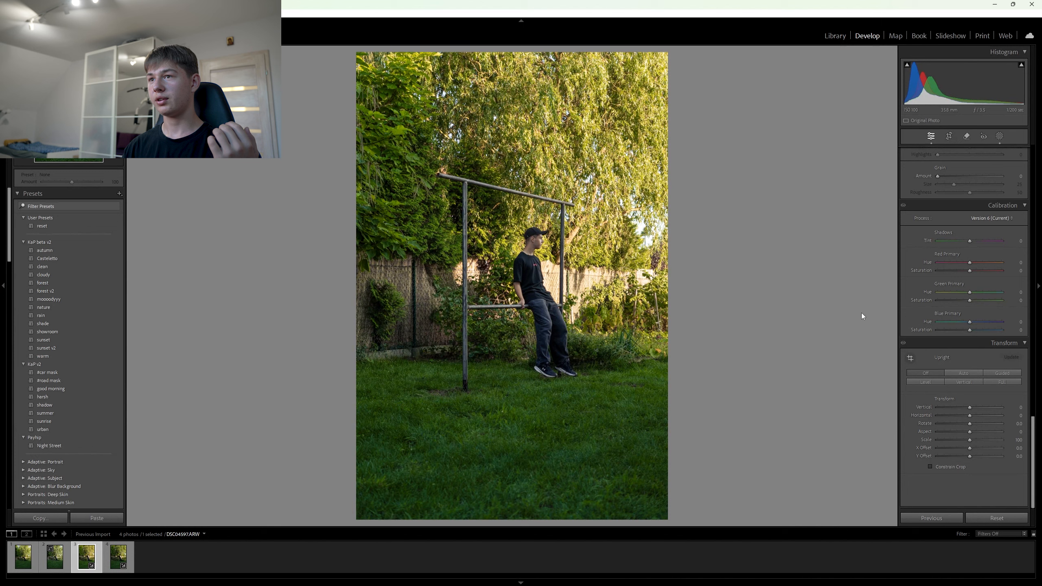